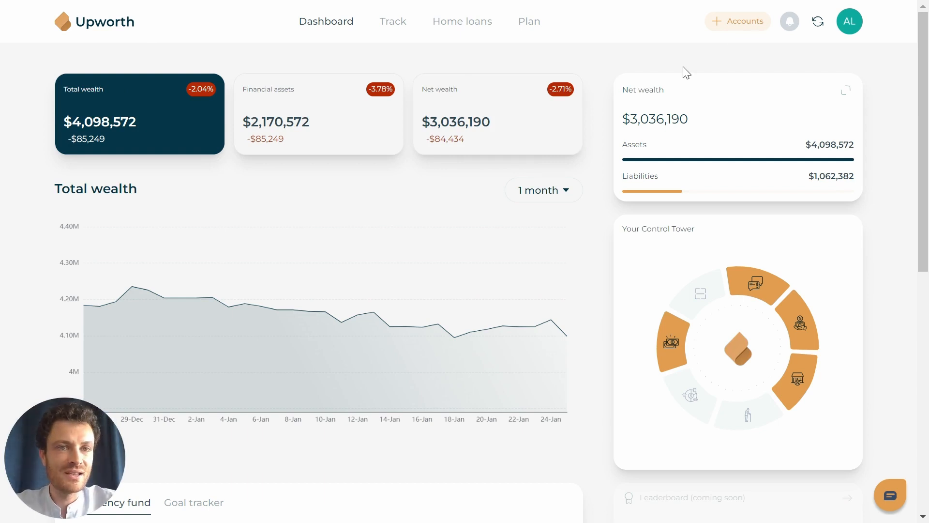
- From Accounts, start a new Real Estate asset of the Physical real estate kind
left_click(734, 22)
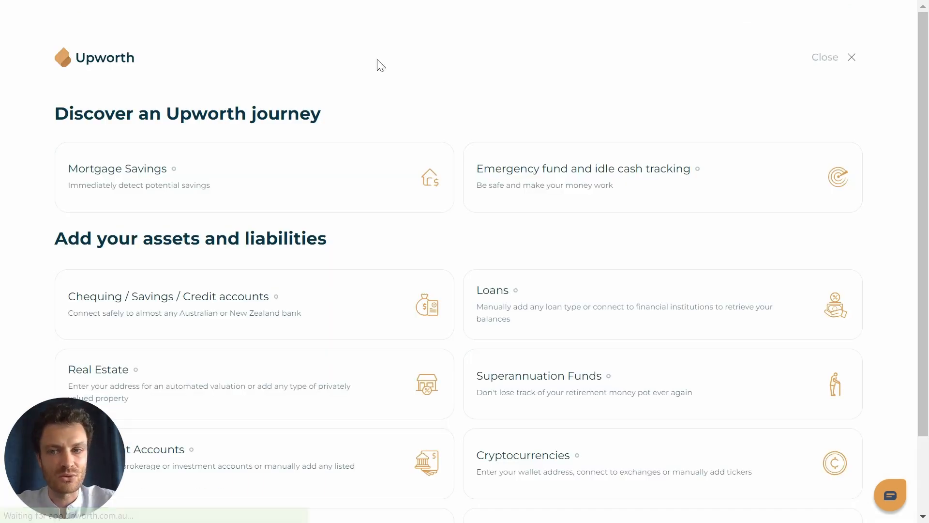
scroll(10, 170, "down", 2)
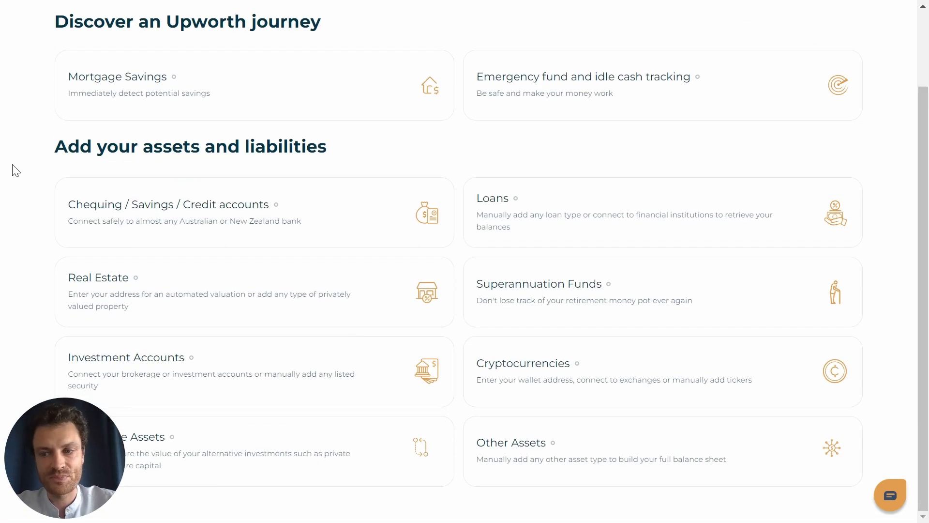
left_click(153, 280)
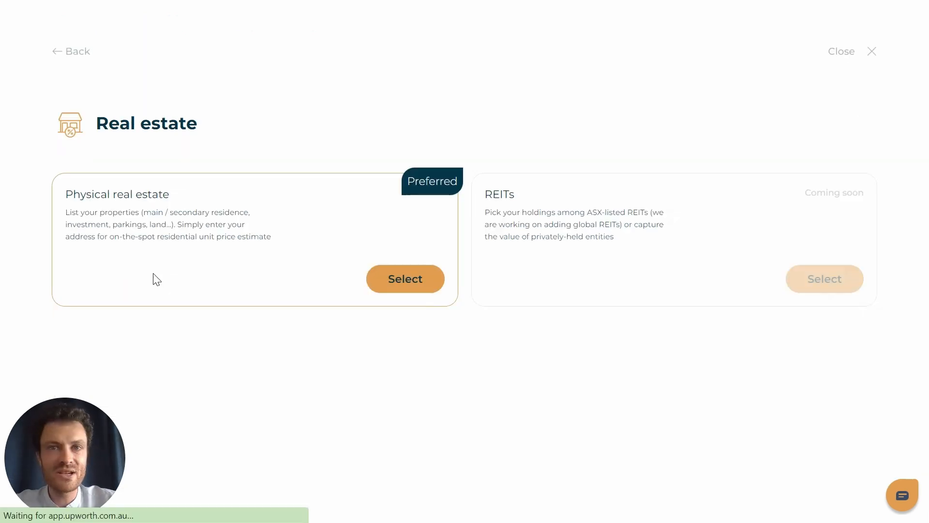
left_click(386, 287)
left_click(307, 379)
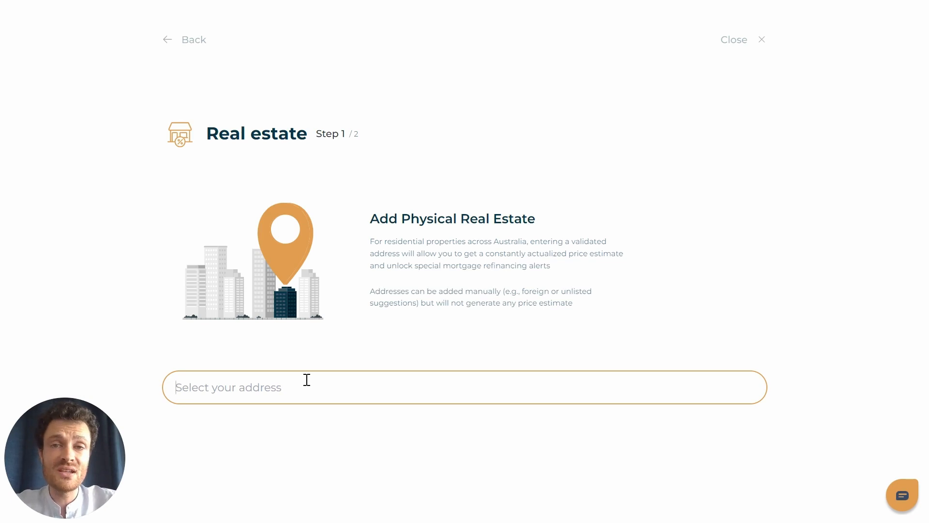
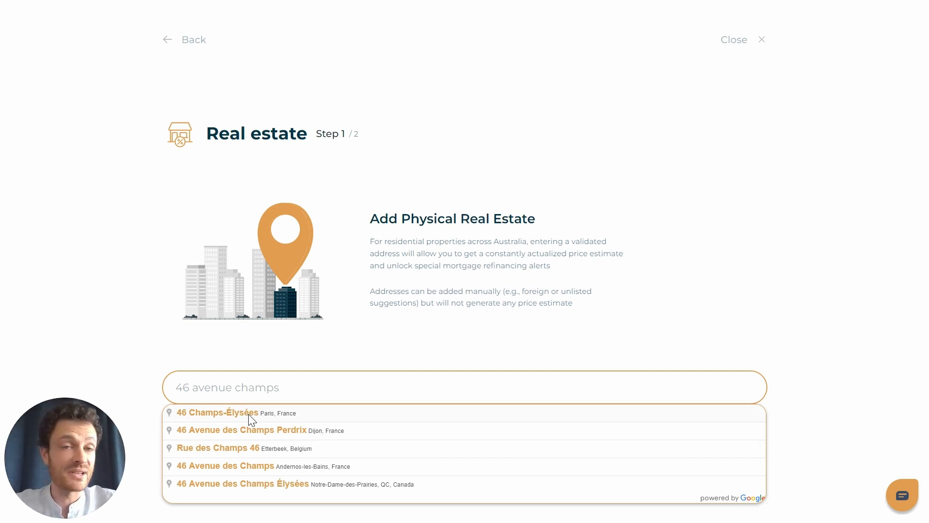
left_click_drag(312, 386, 161, 383)
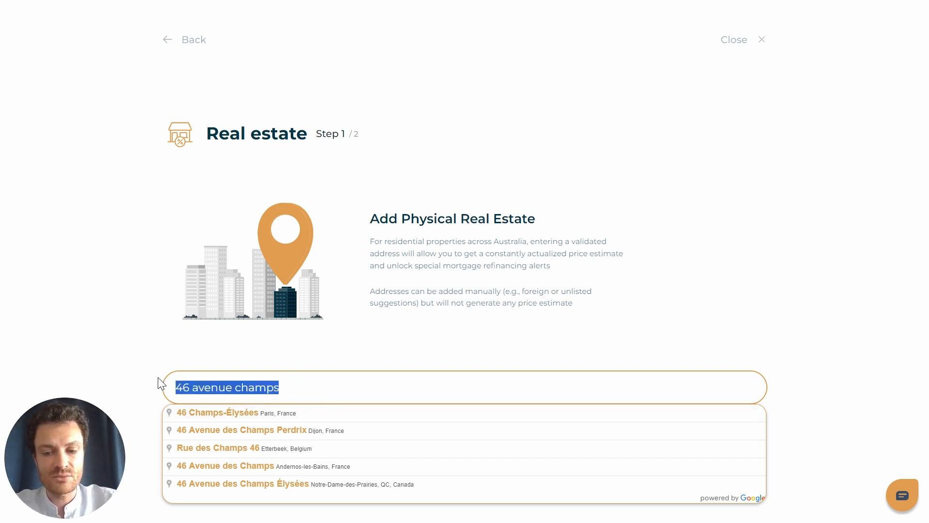
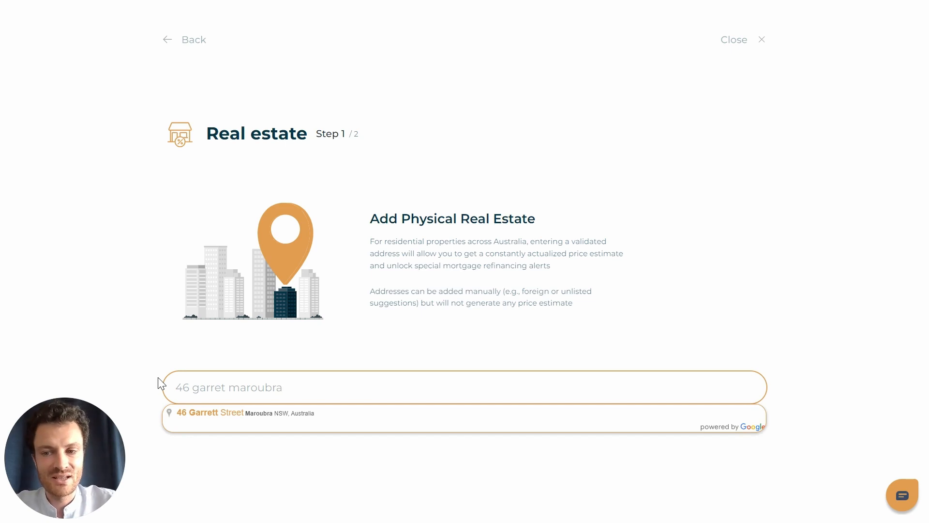
left_click(210, 414)
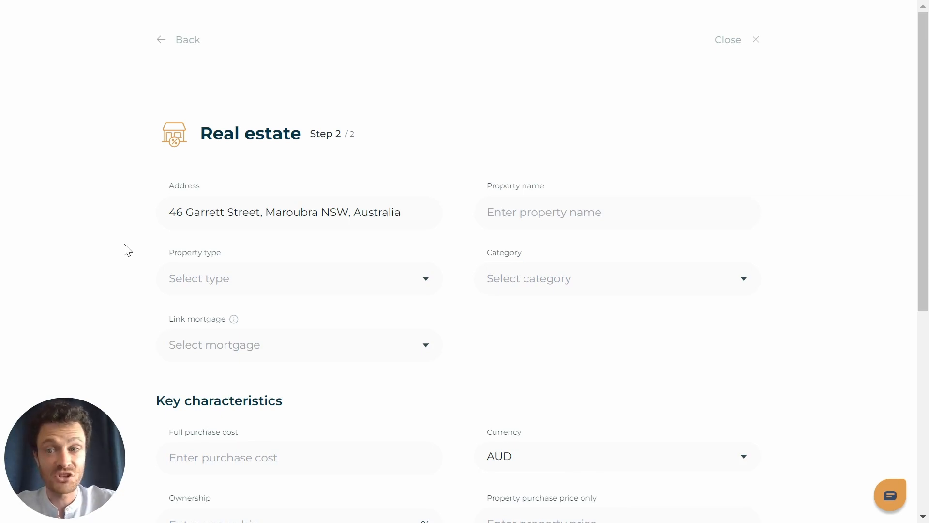
- Name the property 'My Sweet Home'
scroll(372, 176, "down", 7)
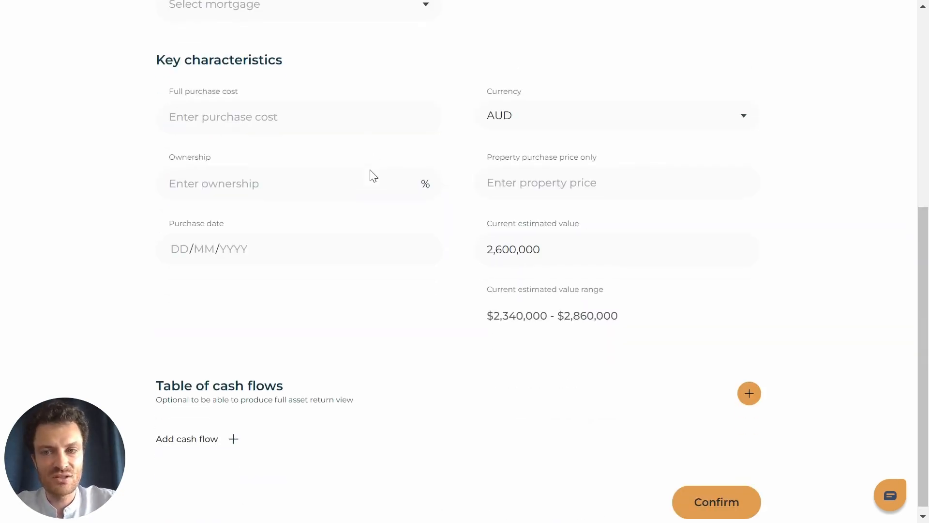
scroll(322, 255, "up", 7)
scroll(324, 255, "up", 1)
left_click(552, 212)
type("My Sweet Home")
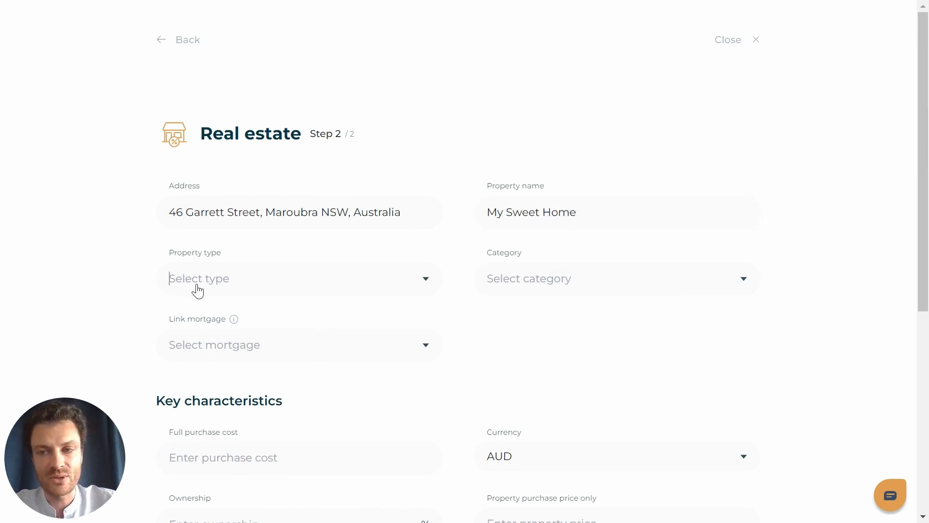
- Set the property type to Residential house and the category to Primary residence
left_click(217, 285)
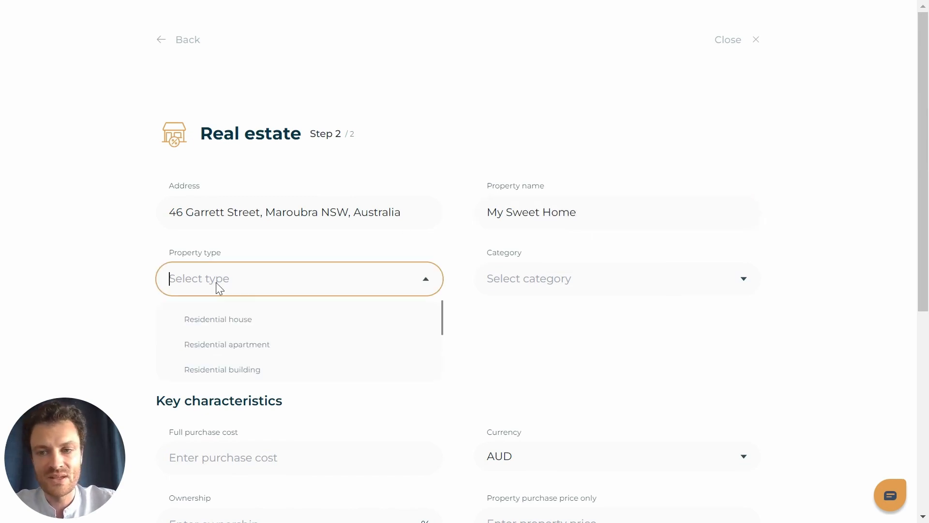
left_click(223, 320)
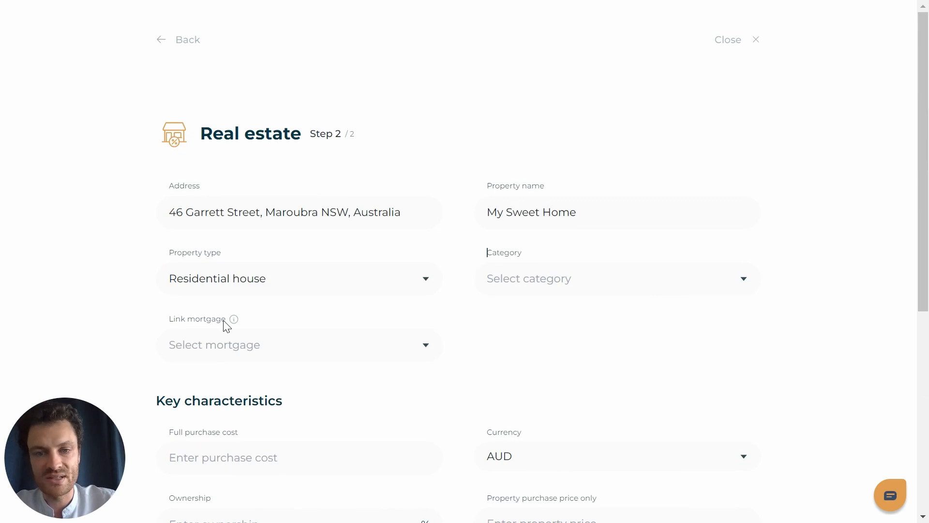
left_click(635, 280)
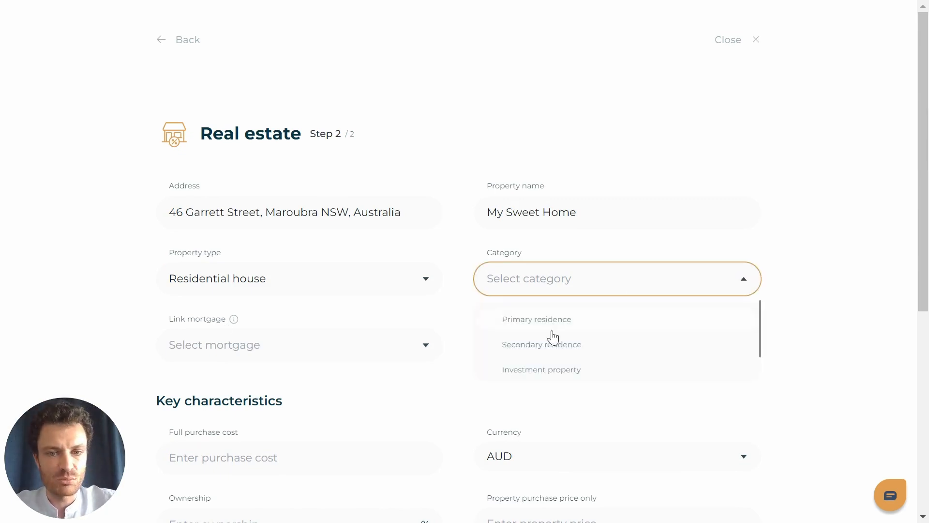
scroll(553, 336, "down", 1)
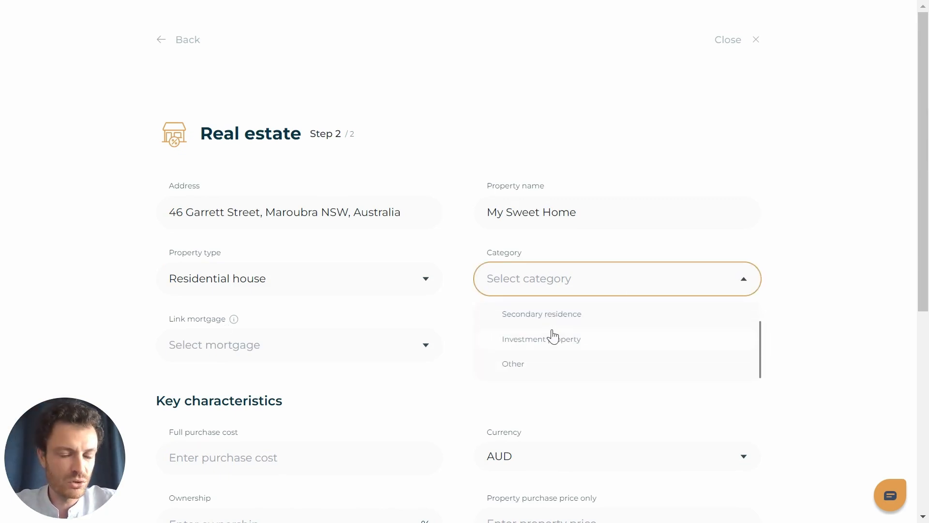
scroll(648, 355, "up", 1)
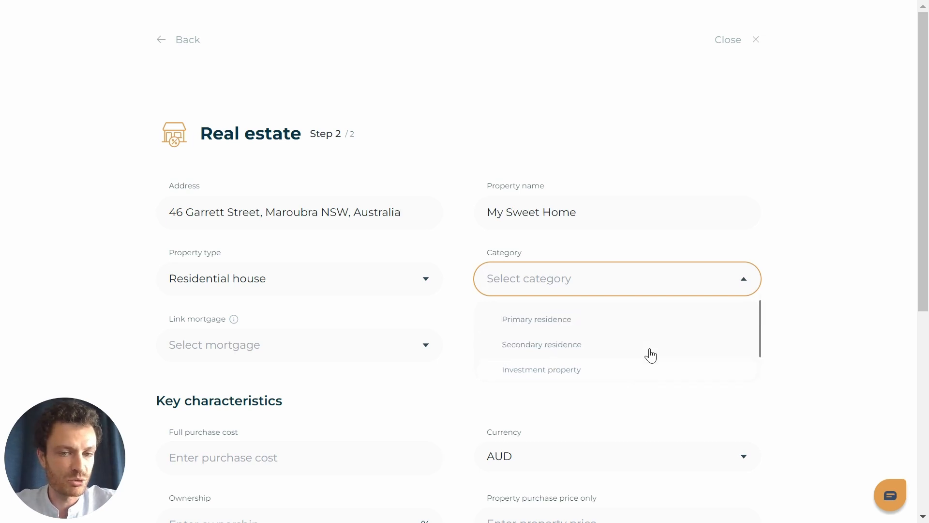
left_click(594, 321)
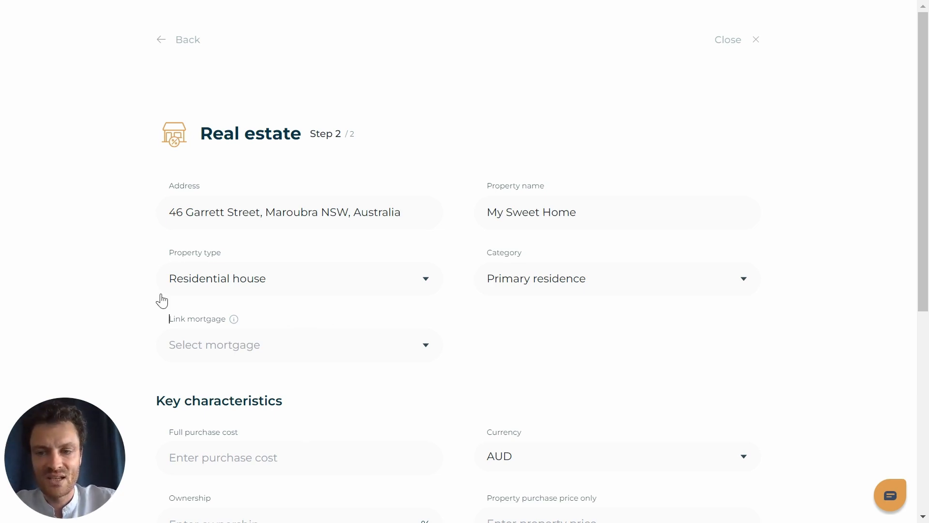
scroll(160, 299, "down", 1)
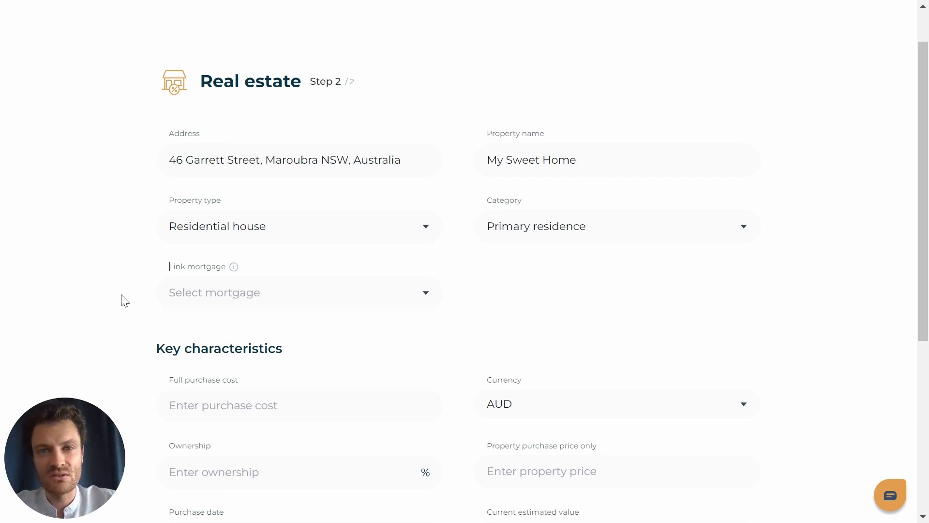
- Link the Variable Home Loan as the property's mortgage
left_click(223, 293)
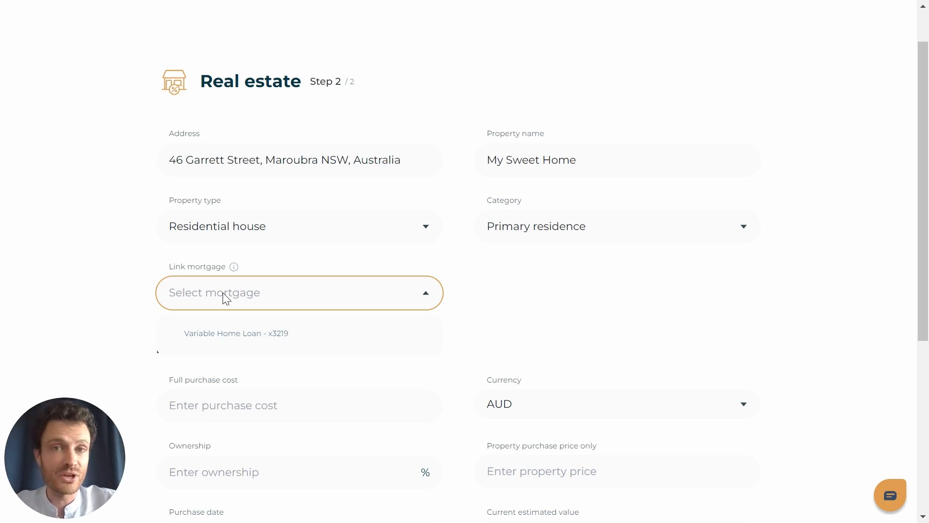
left_click(214, 334)
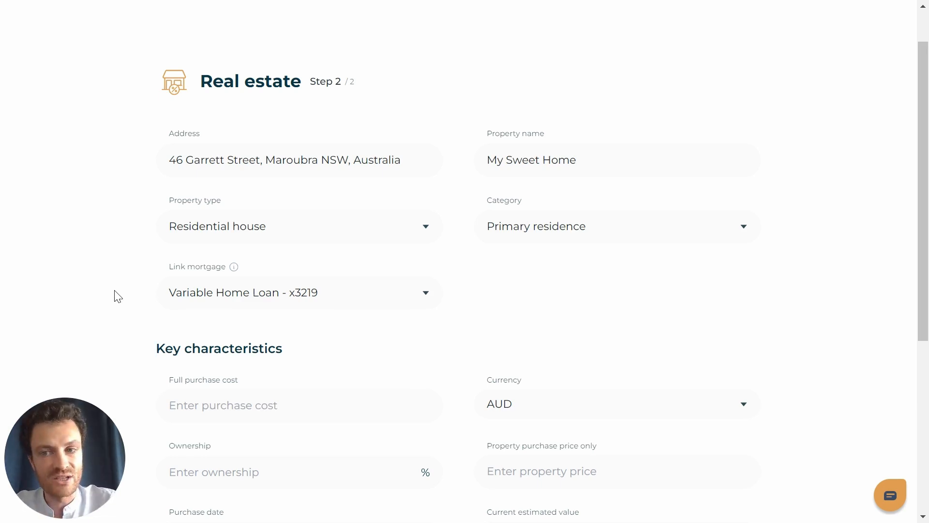
scroll(118, 296, "down", 1)
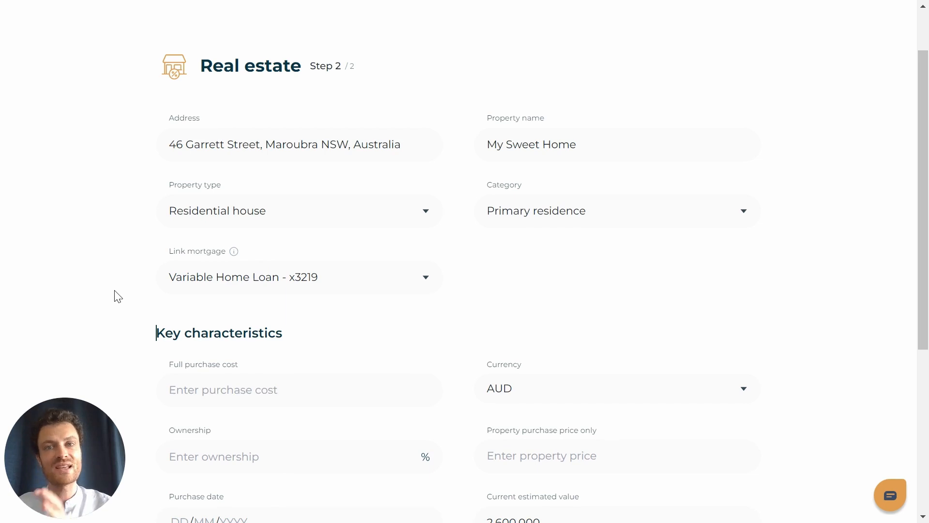
scroll(117, 296, "down", 3)
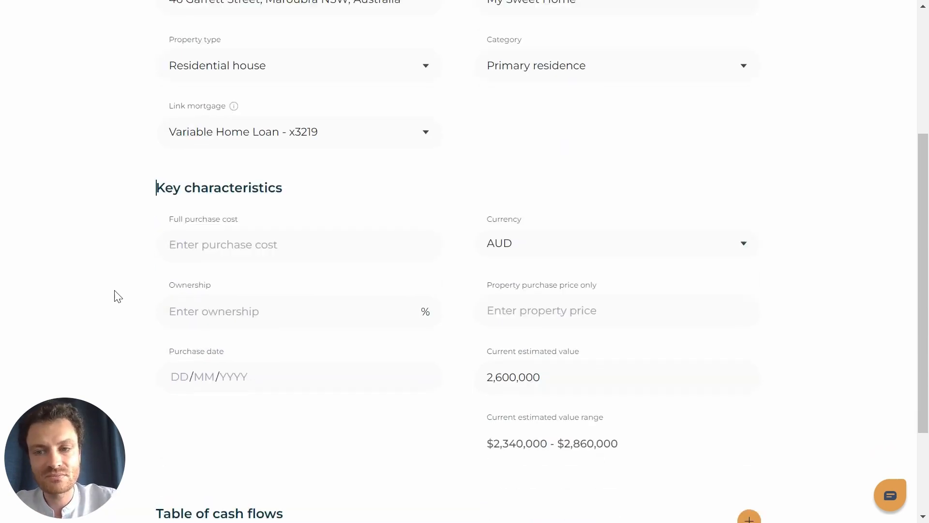
scroll(130, 186, "down", 1)
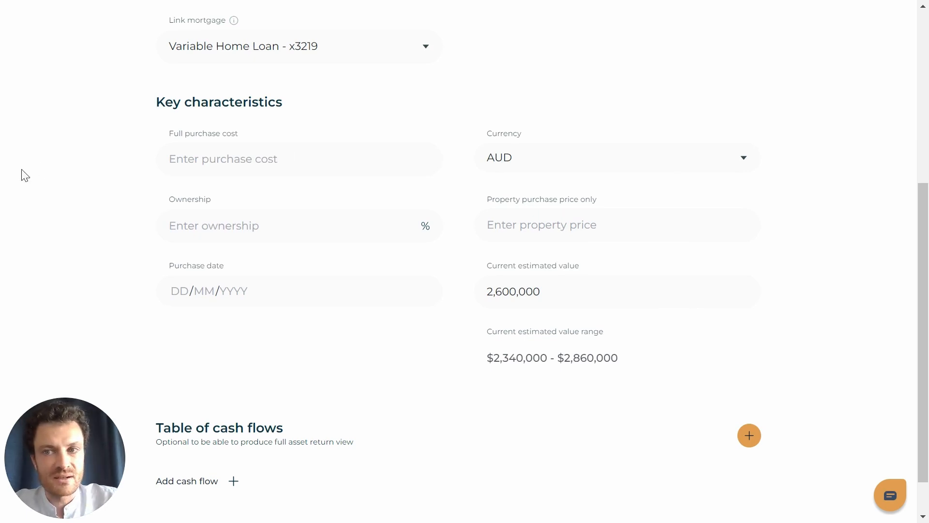
left_click(223, 160)
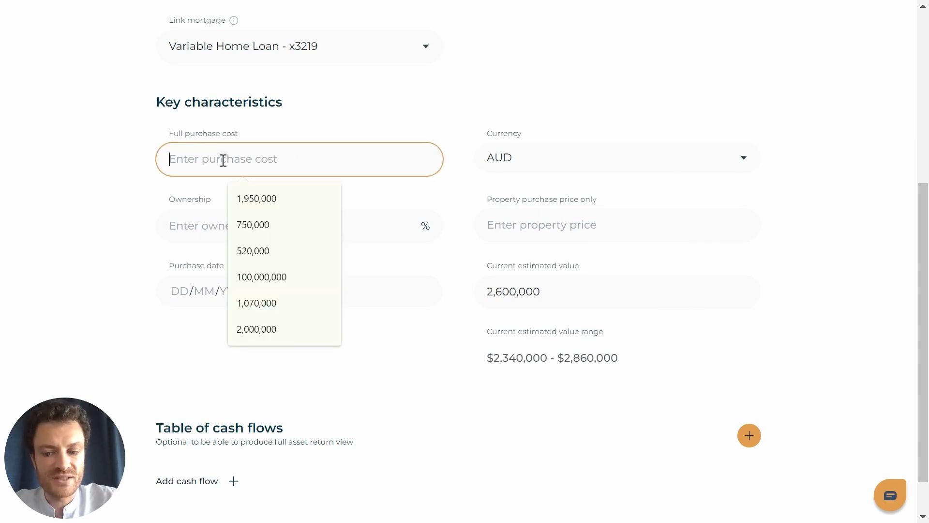
- Enter 2,000,000 as the full purchase cost
left_click(95, 172)
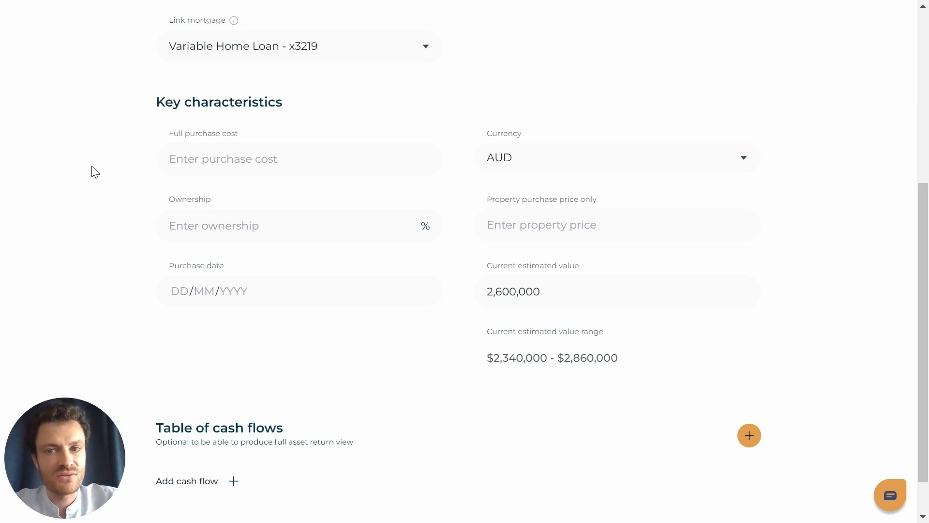
left_click(179, 156)
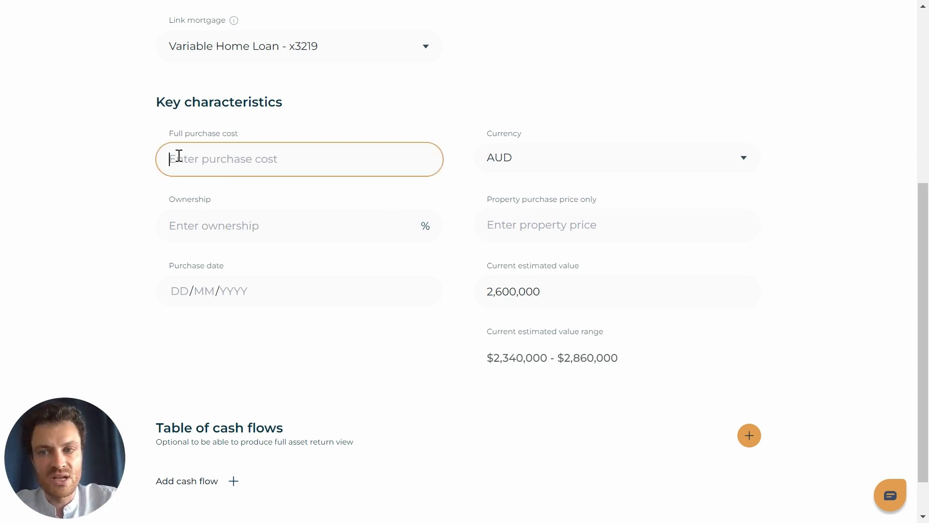
type("2000000")
left_click(426, 117)
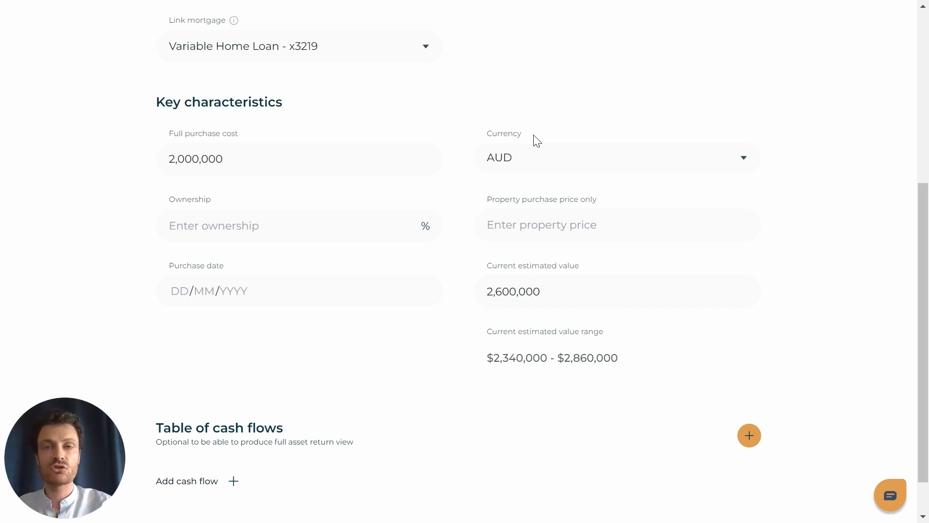
- Set ownership to 50% and the property-only purchase price to 1,870,000
left_click(251, 216)
type("50")
left_click(117, 214)
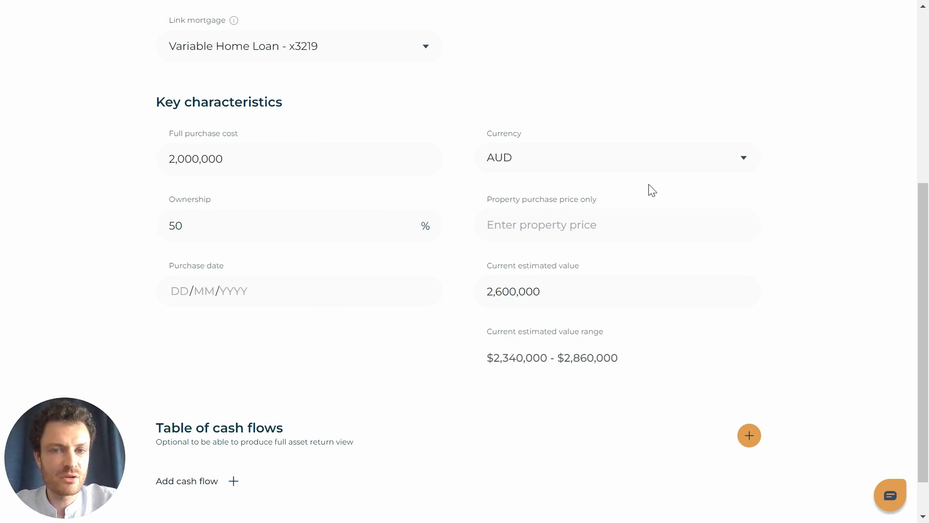
left_click(551, 225)
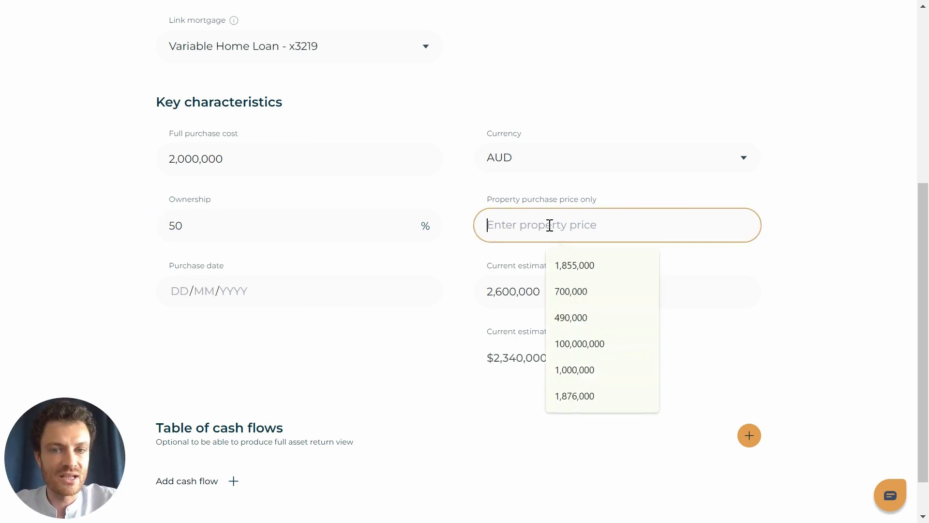
type("1870000")
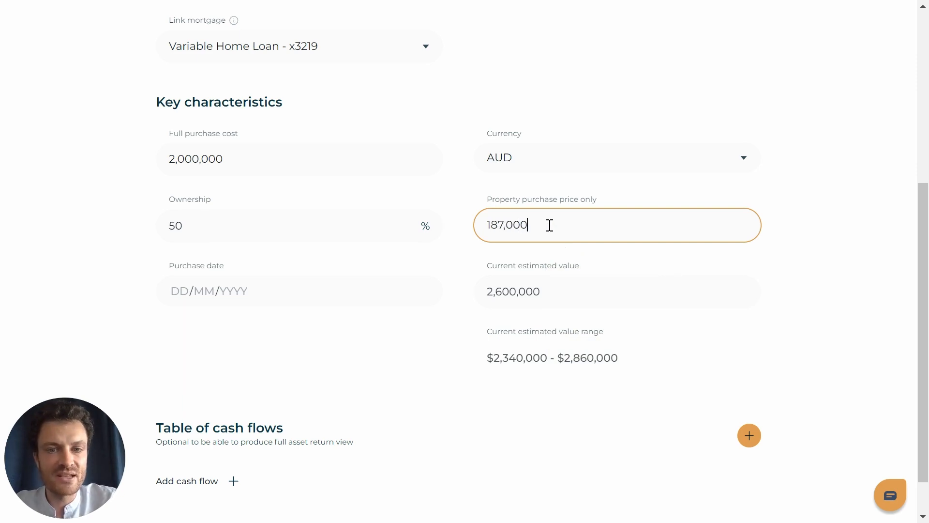
left_click(569, 194)
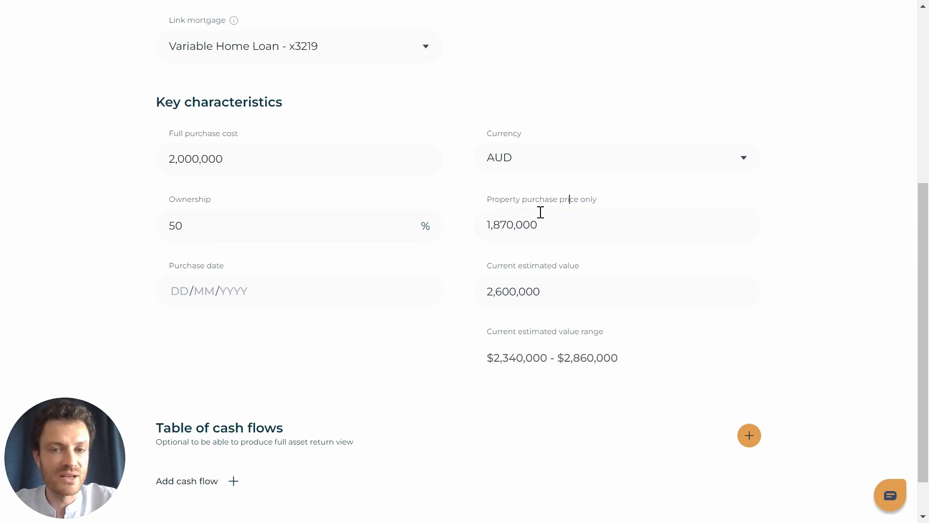
- Enter 19/01/2020 as the purchase date
left_click(179, 290)
type("19/01 /2020")
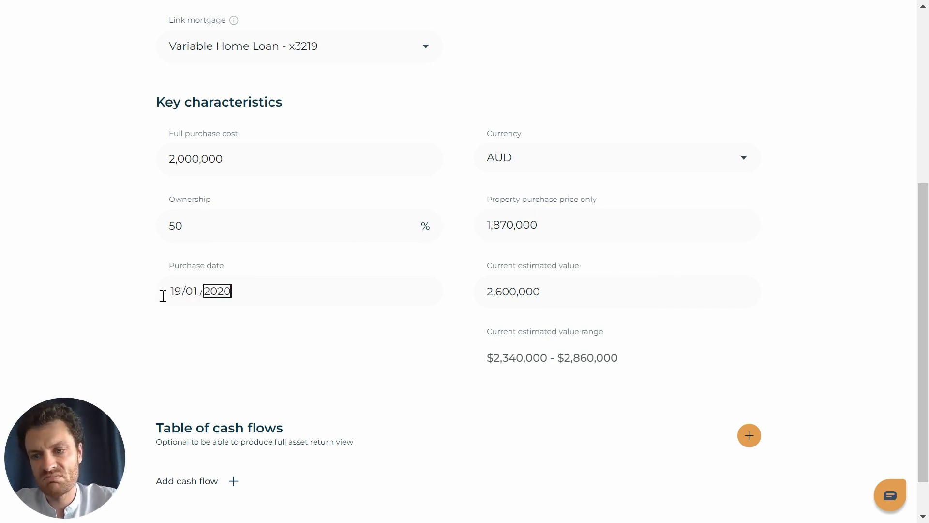
scroll(124, 306, "down", 1)
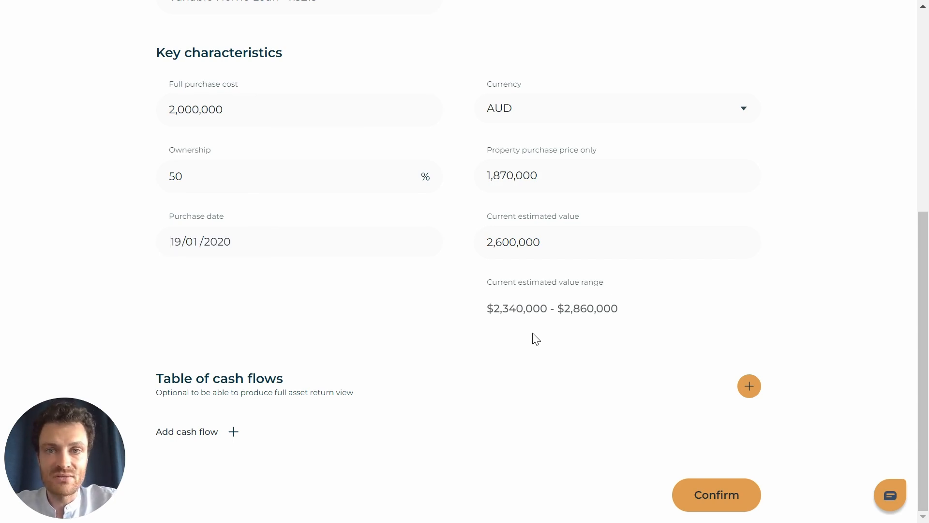
- Change the current estimated value to 2,800,000 and add a blank cash flow row
left_click(564, 237)
type("2,800,000")
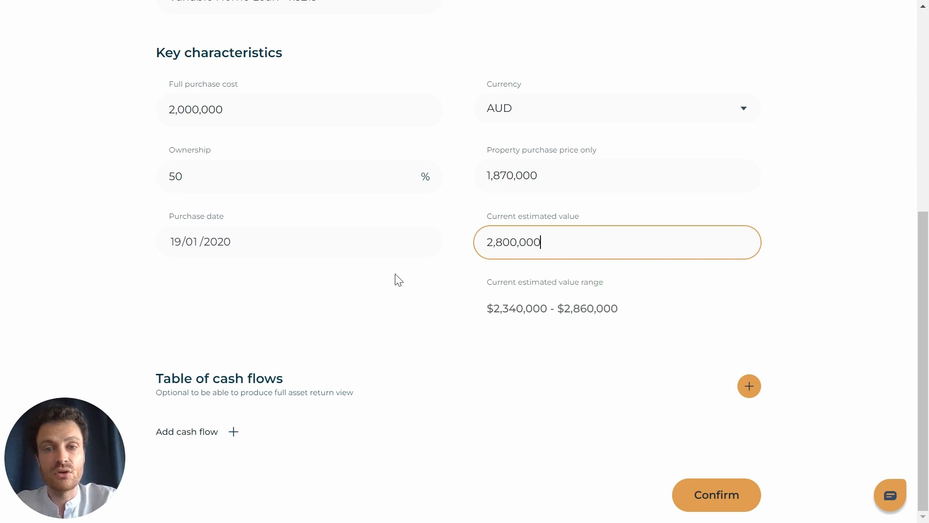
left_click(392, 319)
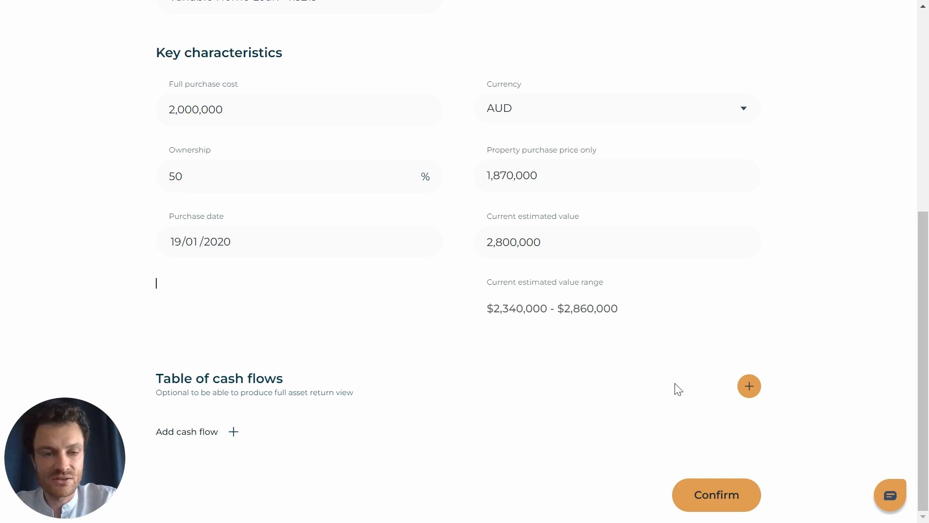
left_click(745, 392)
- Delete the empty cash flow row from the Table of cash flows
scroll(499, 365, "down", 4)
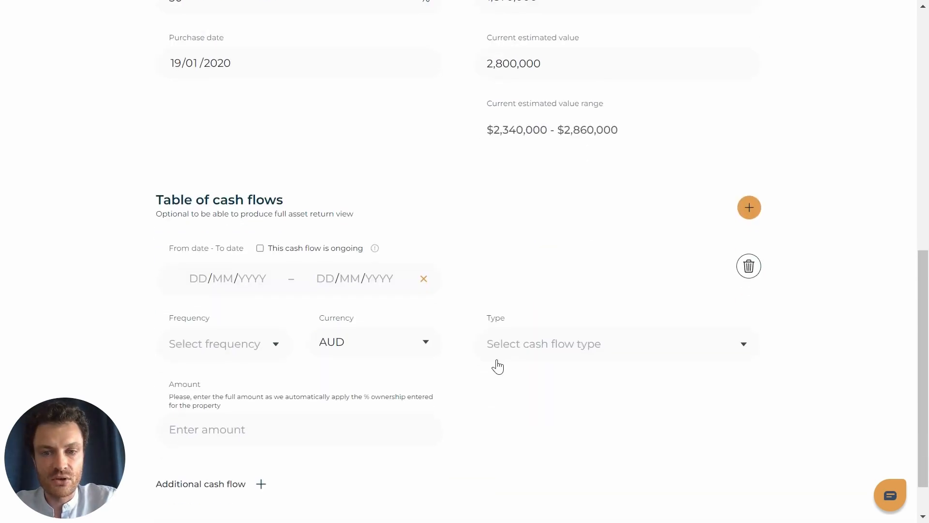
scroll(90, 274, "down", 1)
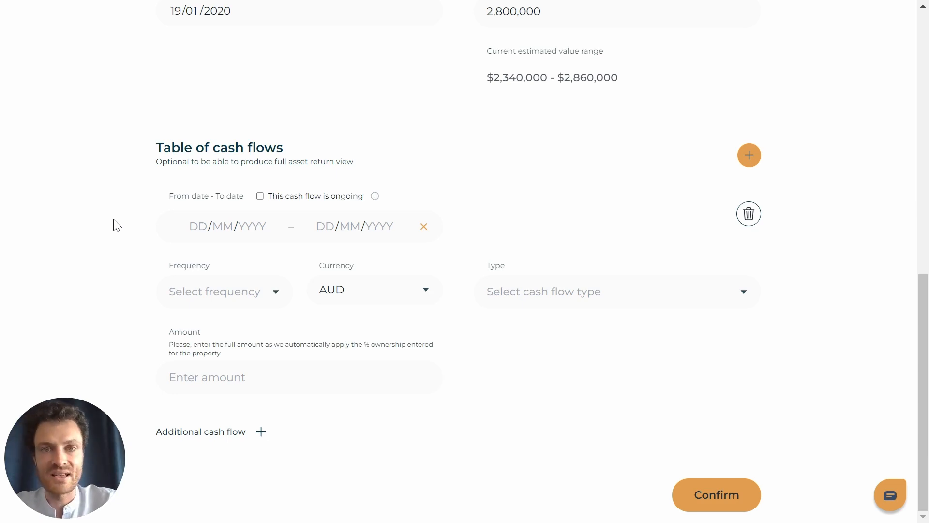
left_click(749, 214)
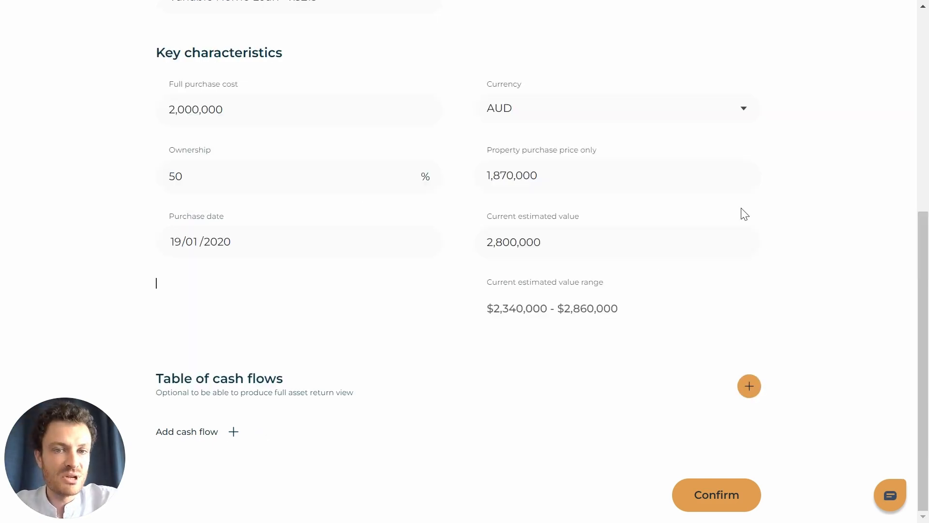
- Confirm the new property and close the journey page to reach the dashboard
left_click(704, 490)
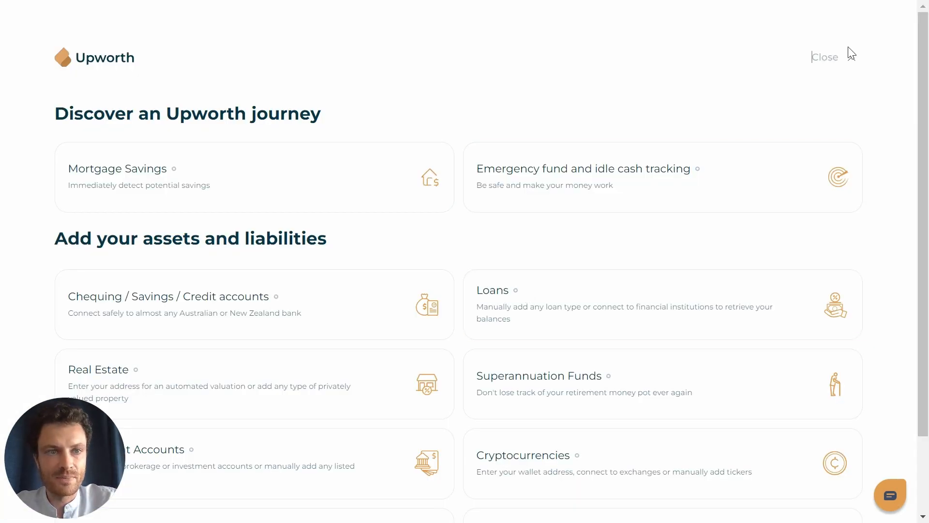
left_click(851, 62)
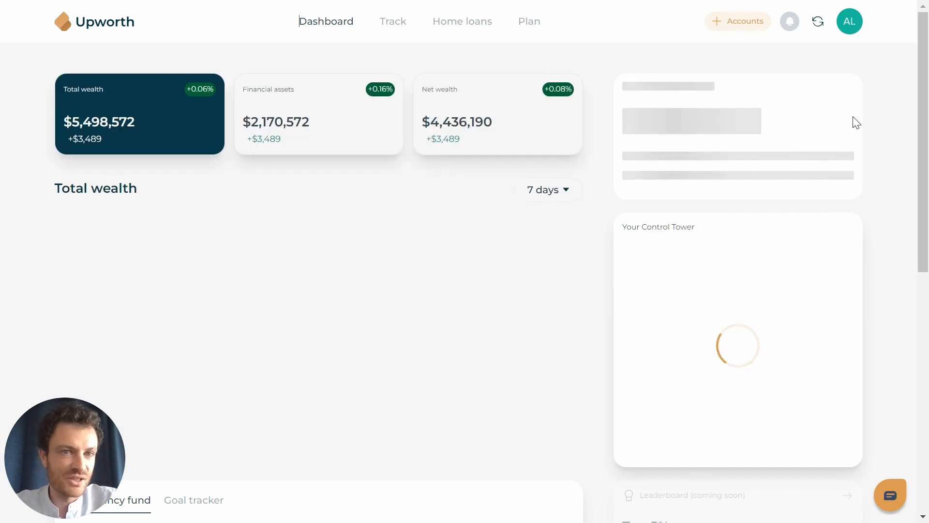
- Review the Investment assets in the Net wealth breakdown, then go to the Track page
left_click(845, 94)
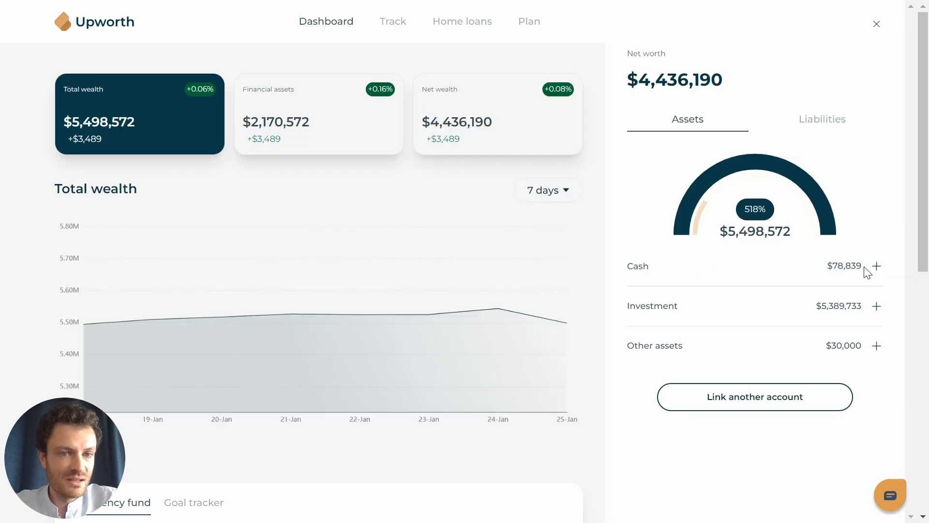
left_click(874, 313)
scroll(874, 314, "down", 9)
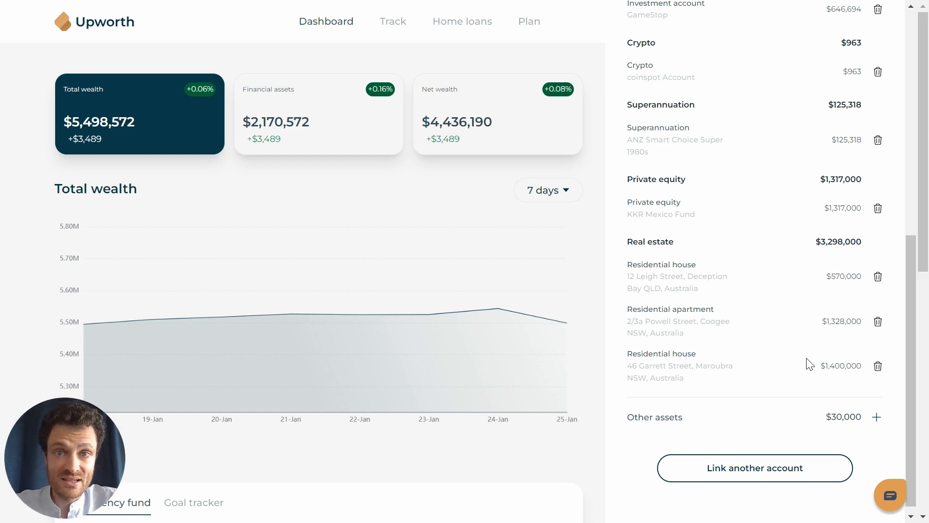
scroll(809, 364, "up", 9)
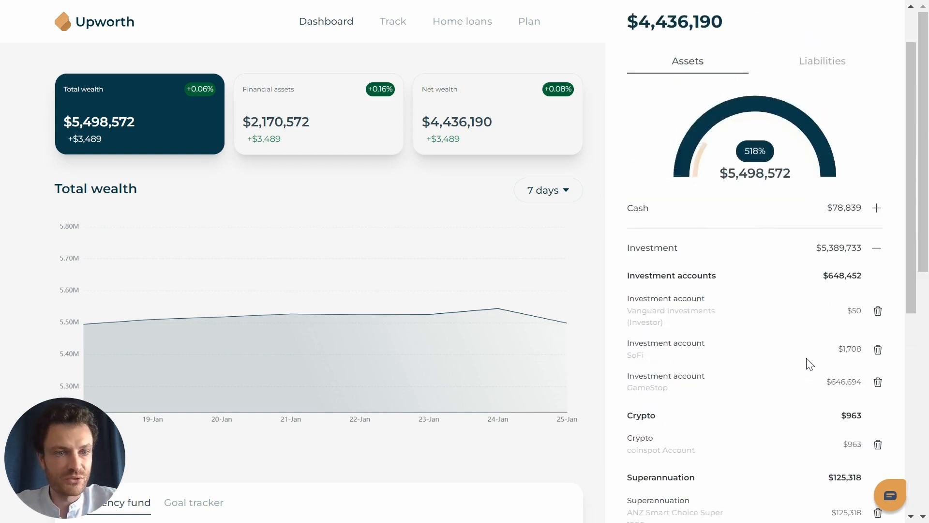
left_click(877, 26)
left_click(393, 22)
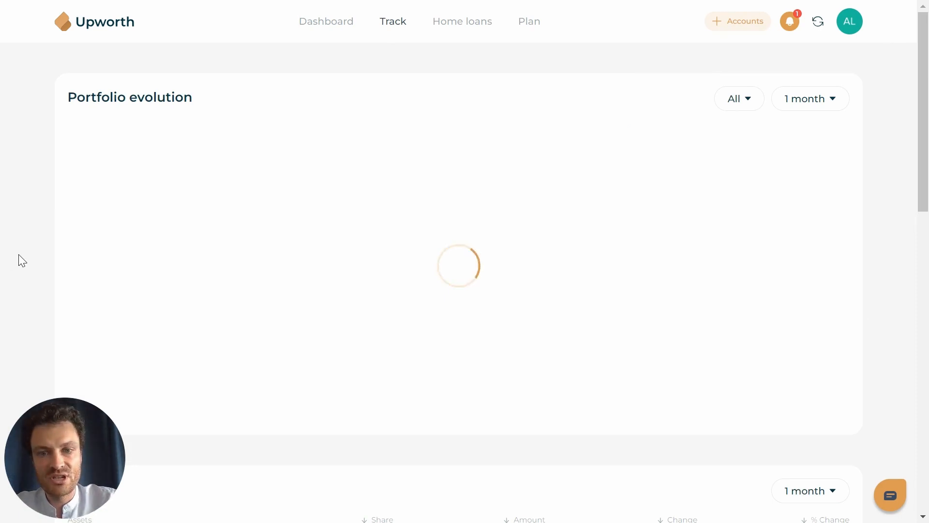
scroll(18, 254, "down", 6)
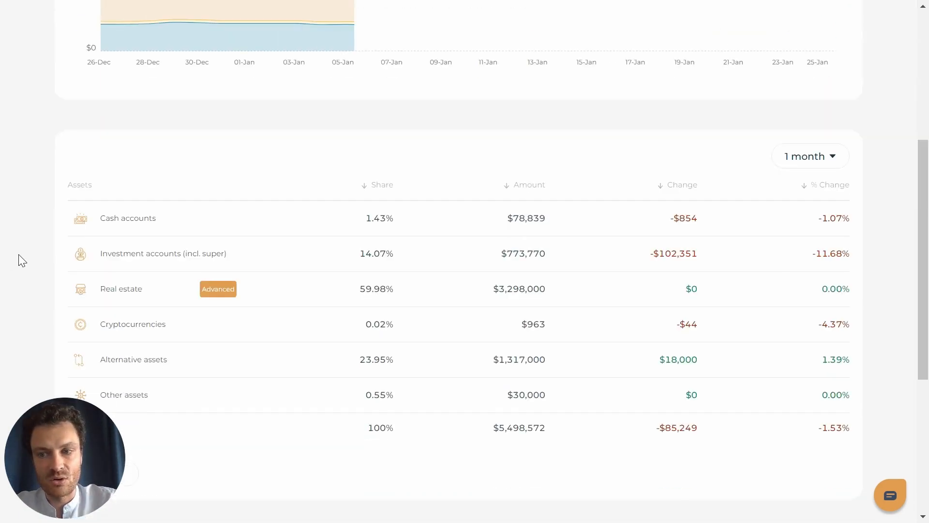
left_click(112, 288)
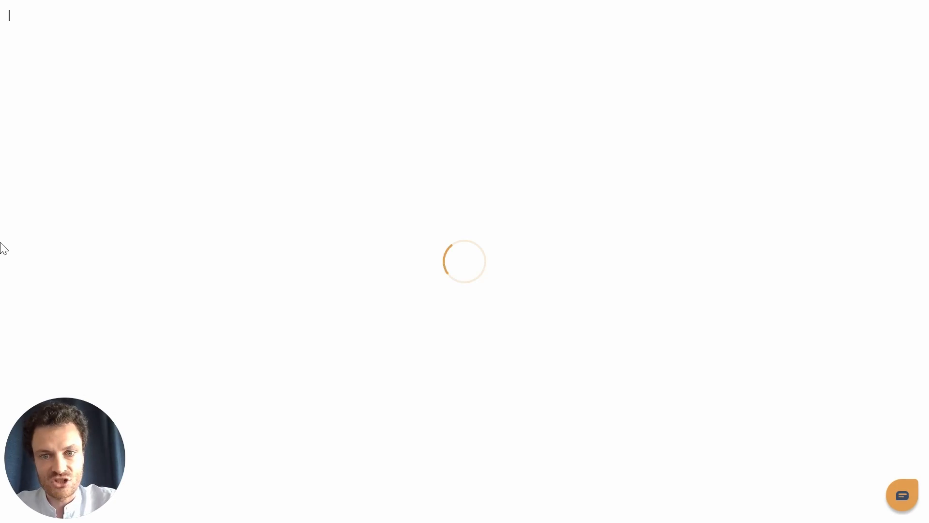
scroll(25, 211, "down", 8)
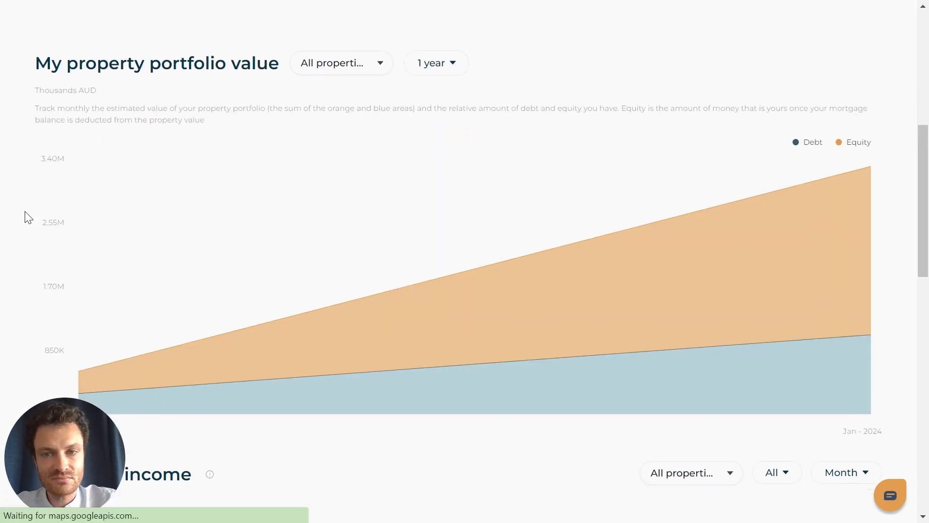
scroll(25, 215, "down", 16)
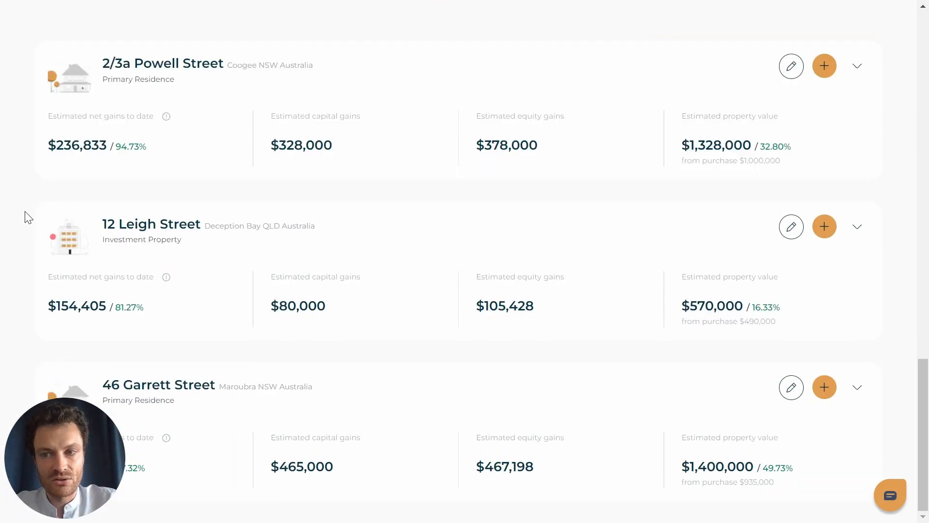